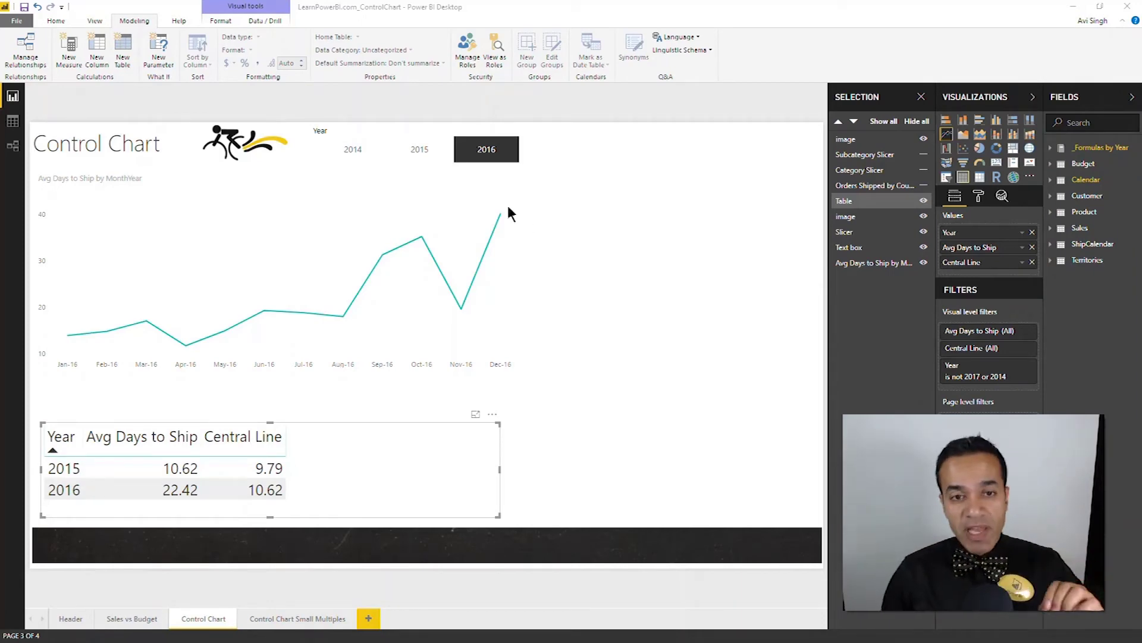
Review the Year table, where 2016's Central Line is 10.62, below the monthly Avg Days to Ship chart
mouse_move(405, 202)
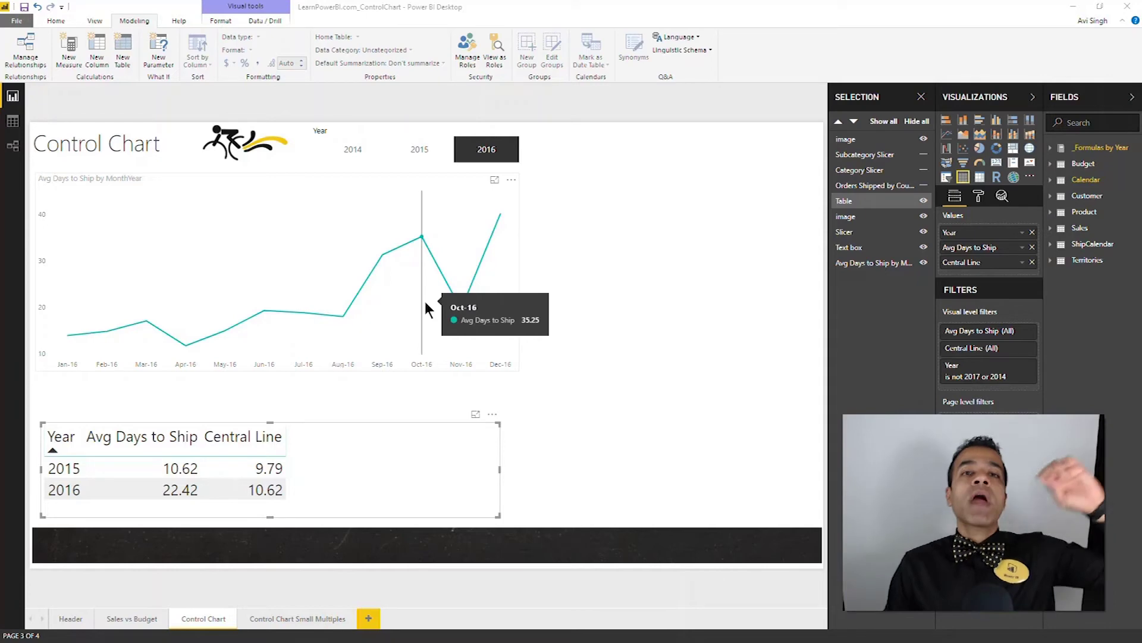
With the line chart selected, display the Central Line measure's DAX from _Formulas by Year
left_click(452, 194)
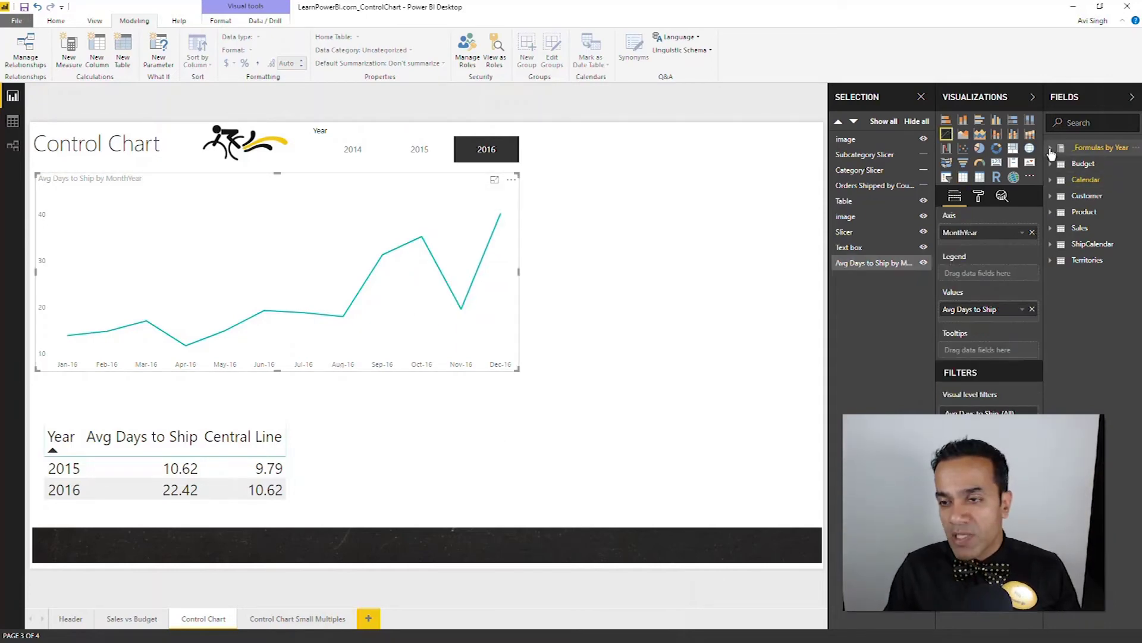
left_click(1051, 148)
left_click(1101, 177)
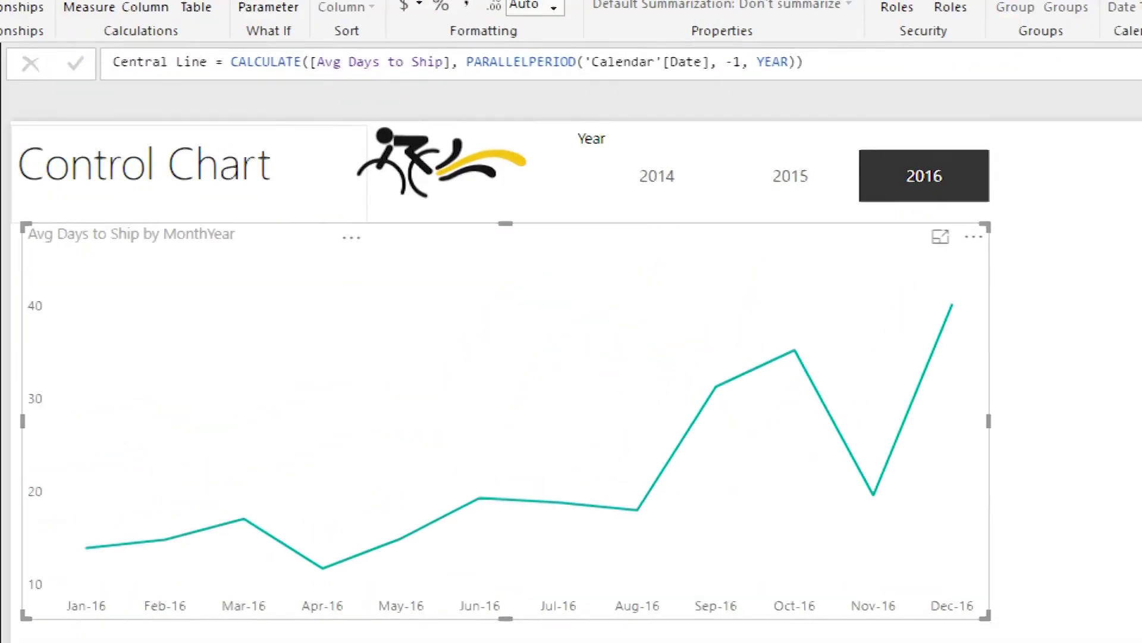
mouse_move(75, 520)
left_mouse_down()
mouse_move(170, 518)
mouse_move(232, 484)
mouse_move(299, 543)
mouse_move(473, 475)
left_mouse_up()
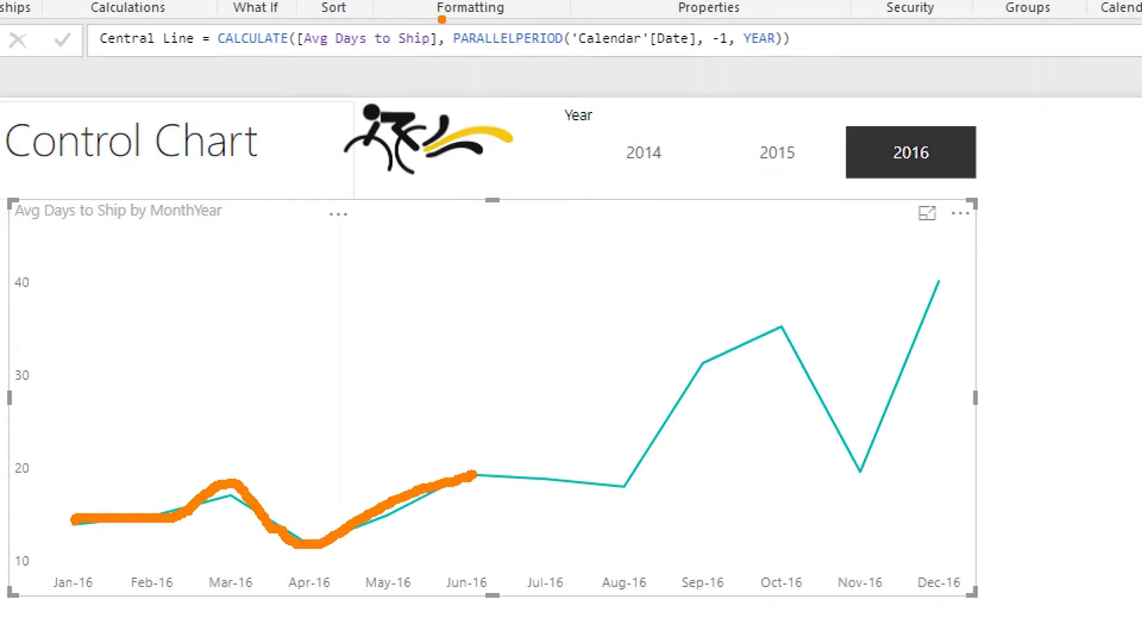
mouse_move(441, 20)
left_mouse_down()
mouse_move(592, 67)
mouse_move(781, 84)
mouse_move(812, 74)
left_mouse_up()
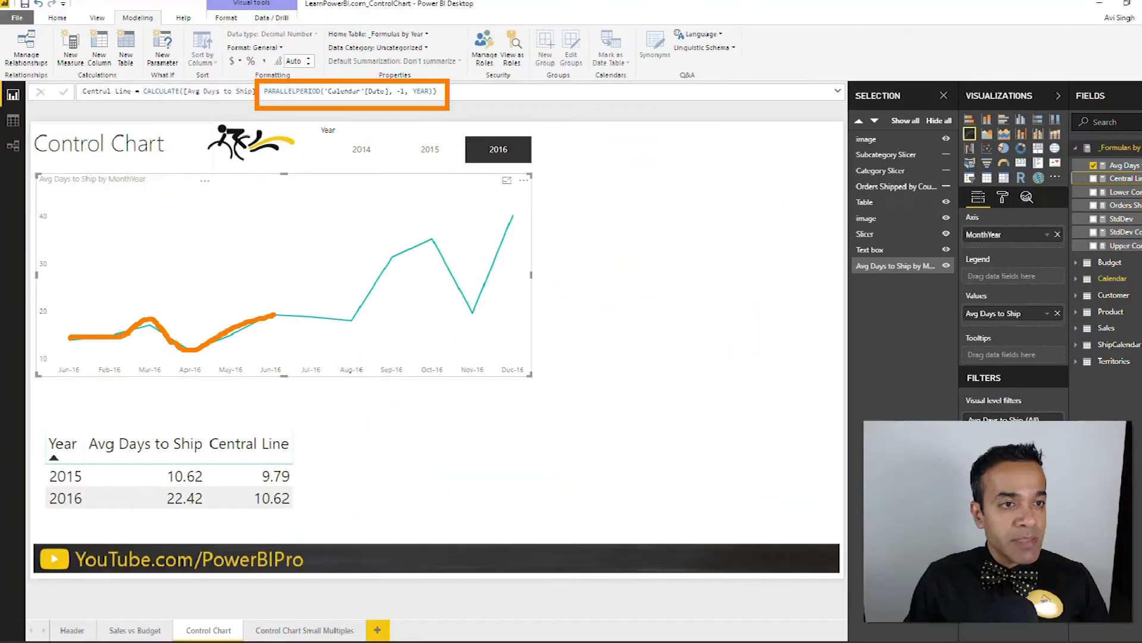
Compare 2016's Central Line of 10.62 with 2015's Avg Days to Ship in the Year table
key("Escape")
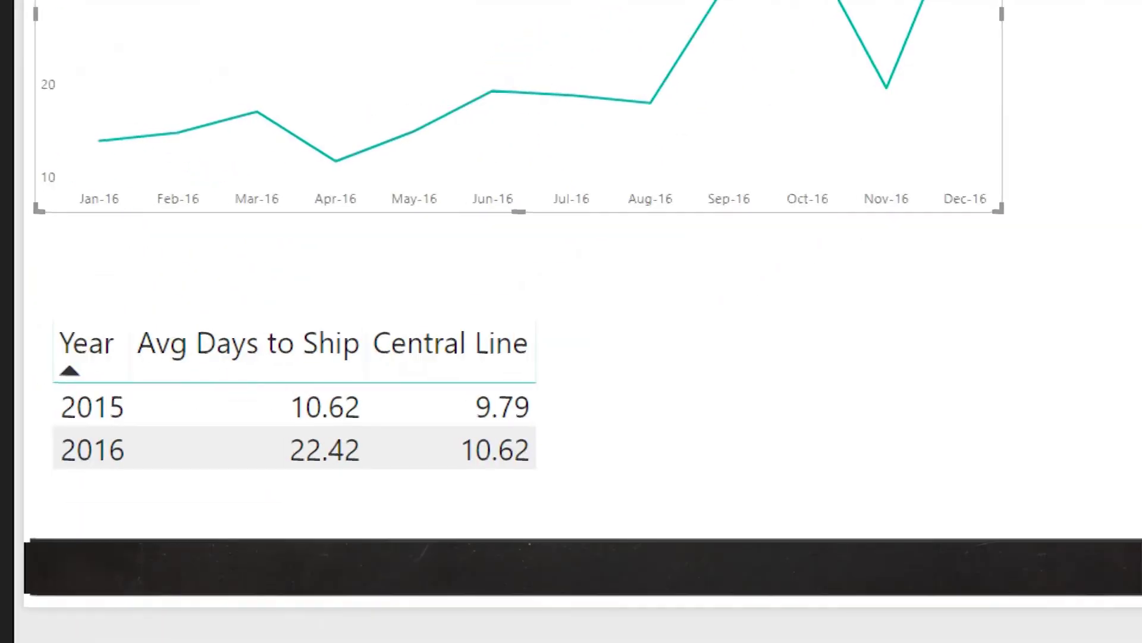
left_click(145, 500)
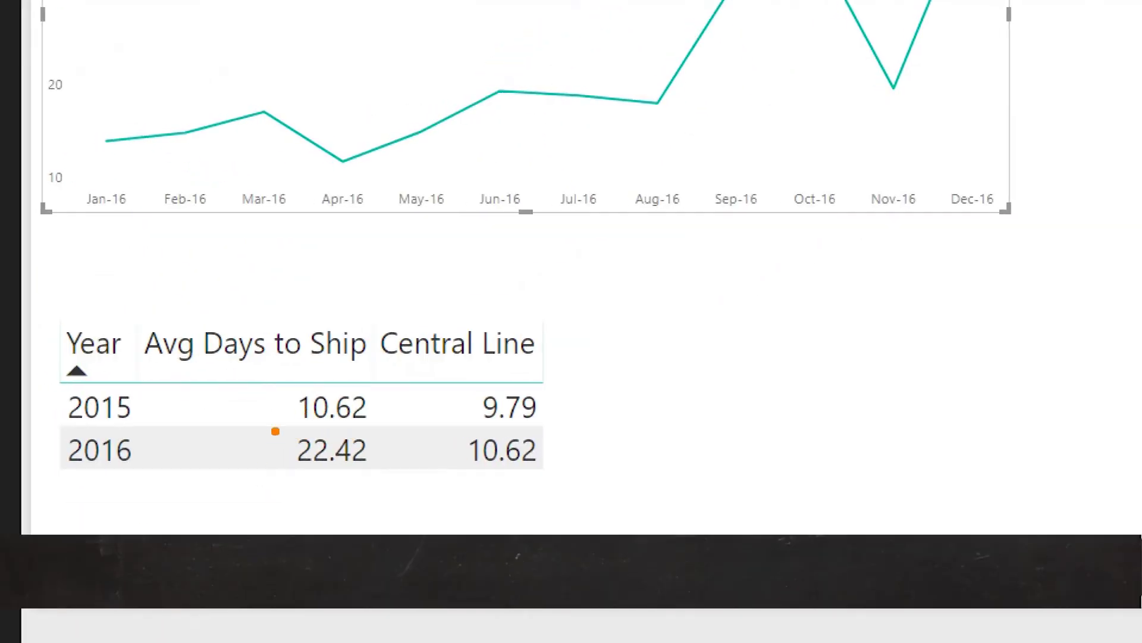
left_click_drag(271, 428, 381, 471)
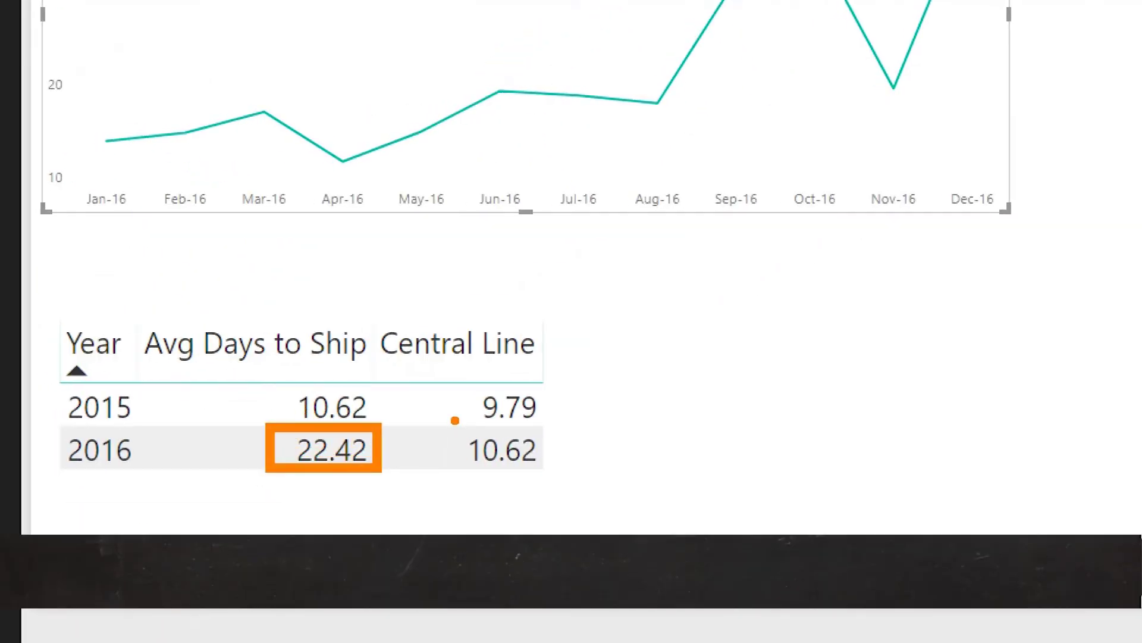
mouse_move(375, 402)
left_mouse_down()
mouse_move(426, 405)
mouse_move(469, 433)
mouse_move(437, 432)
mouse_move(476, 441)
left_mouse_up()
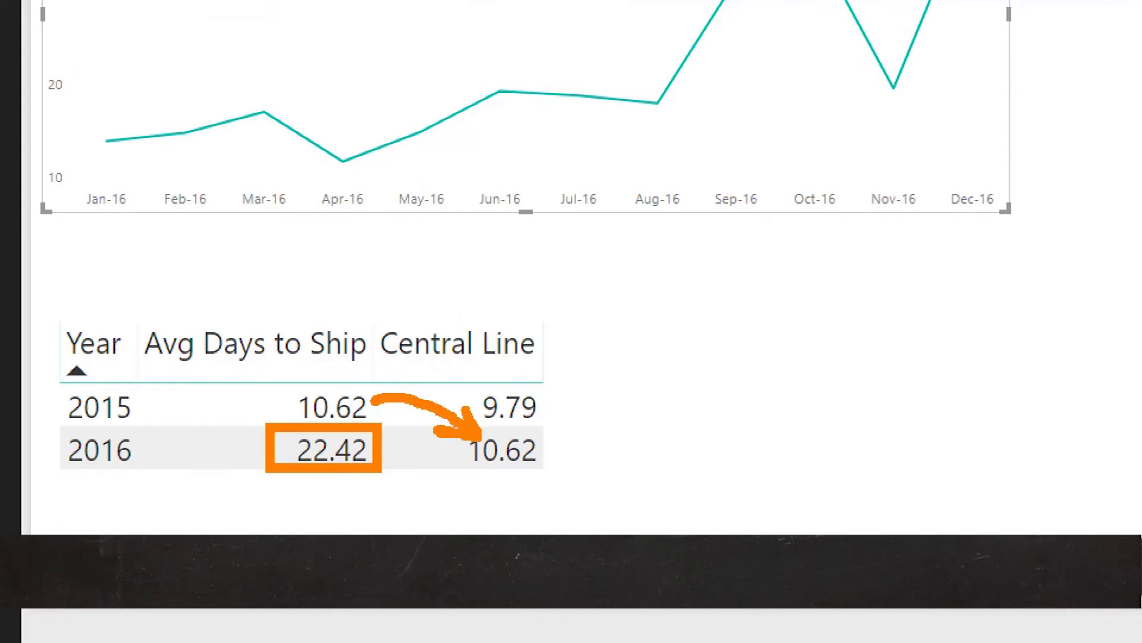
key("Escape")
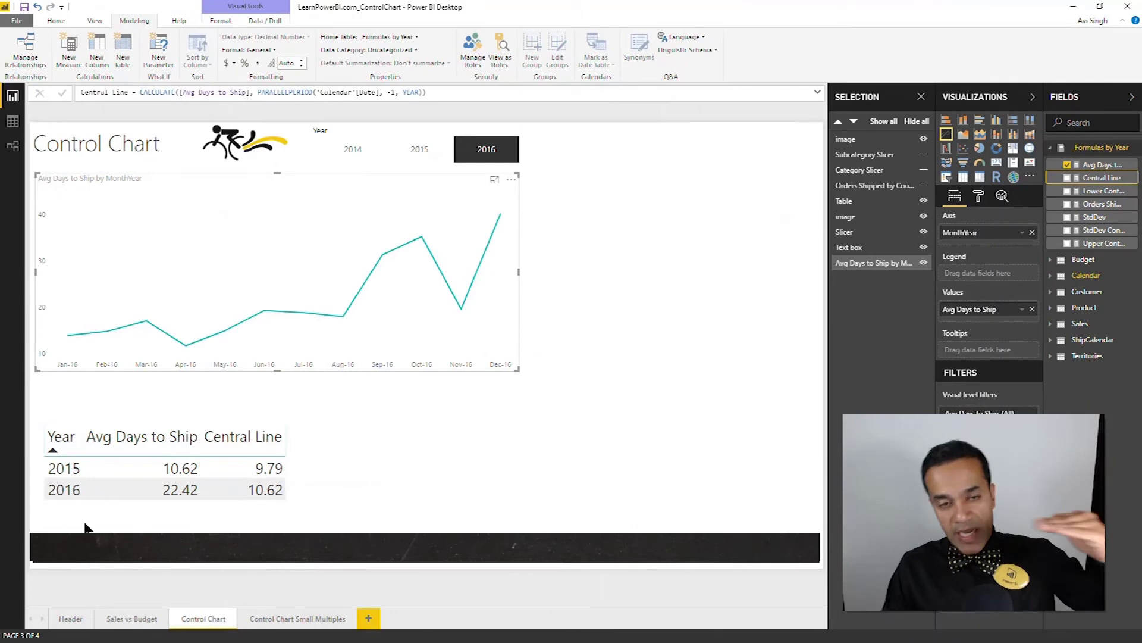
mouse_move(181, 282)
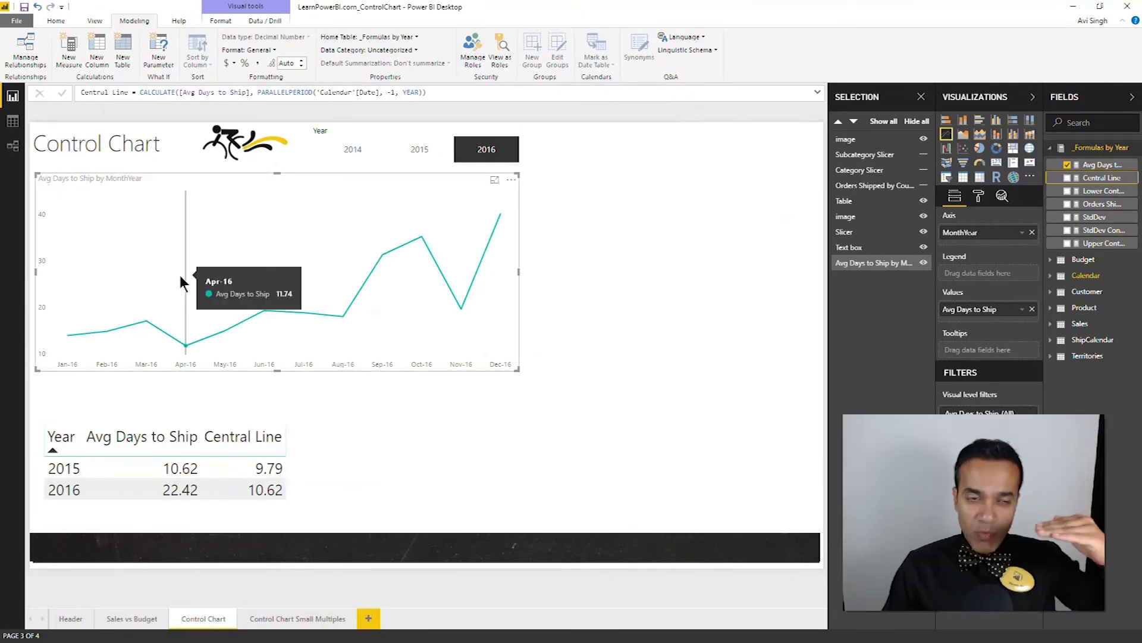
Plot Central Line on the chart, then put a smaller duplicate of it right of the Year table
left_click(1068, 178)
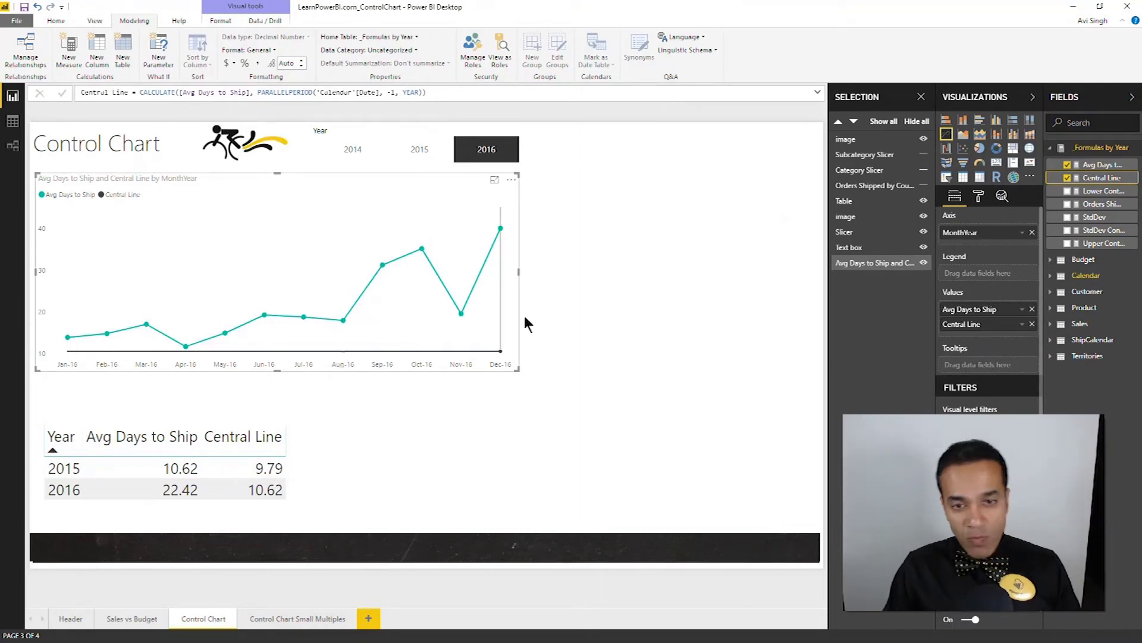
mouse_move(391, 288)
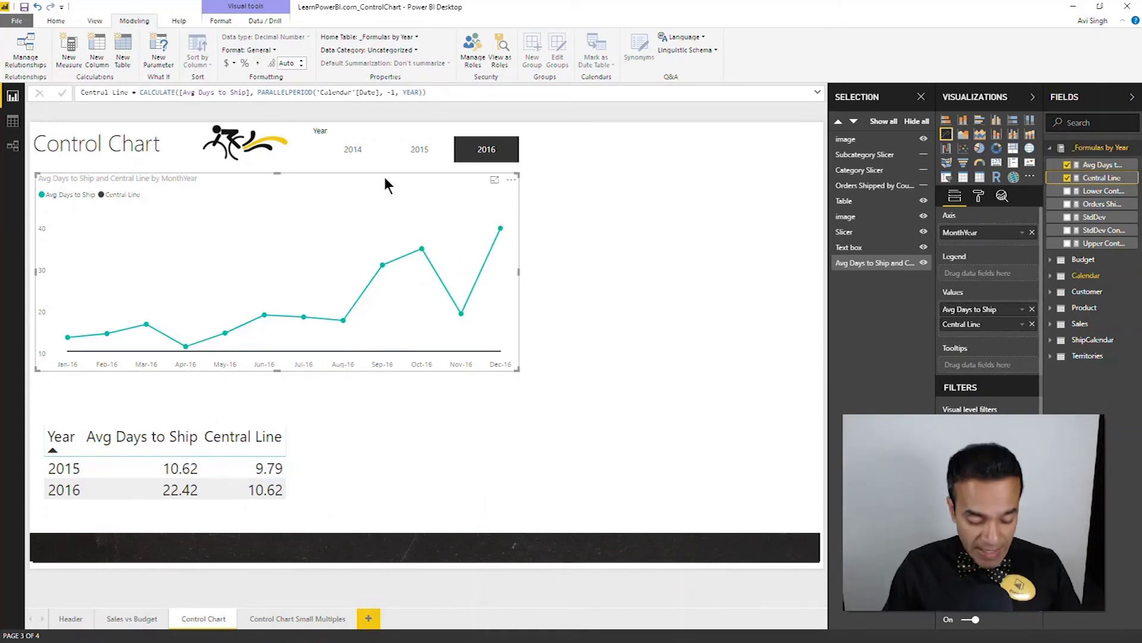
key("ctrl+c")
key("ctrl+v")
left_click_drag(385, 184, 651, 334)
left_click_drag(798, 321, 822, 375)
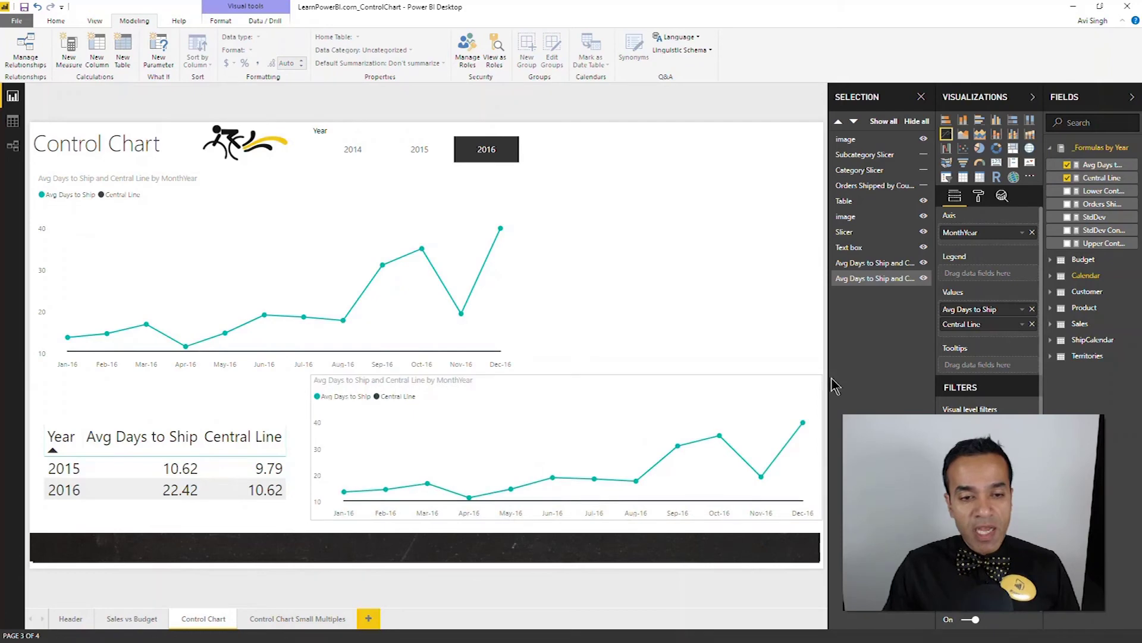
left_click_drag(310, 375, 368, 377)
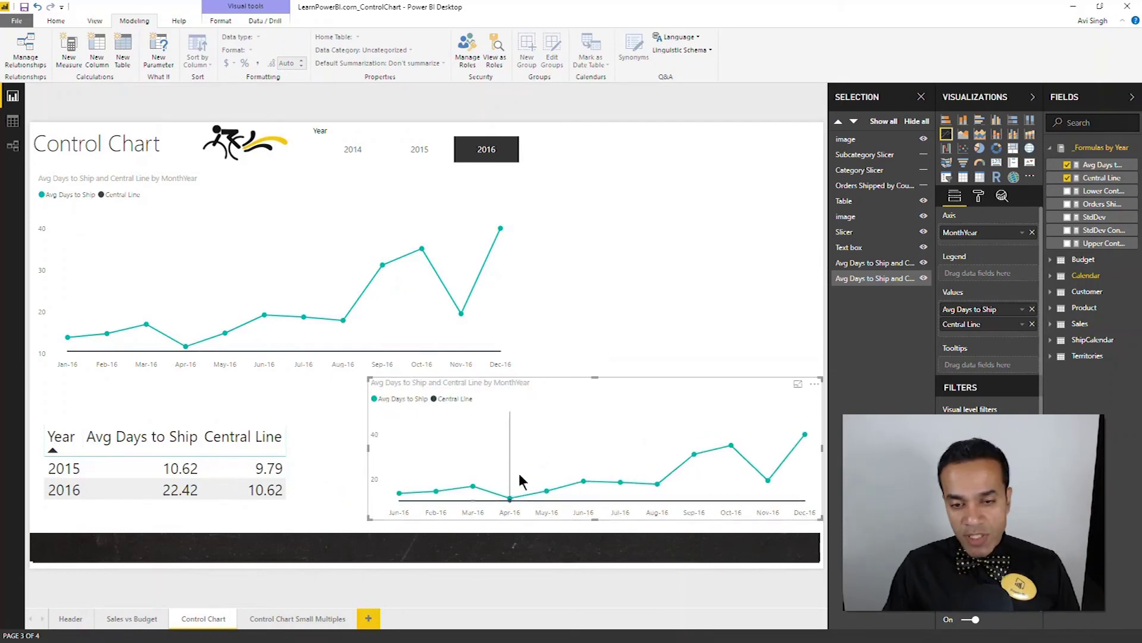
mouse_move(657, 419)
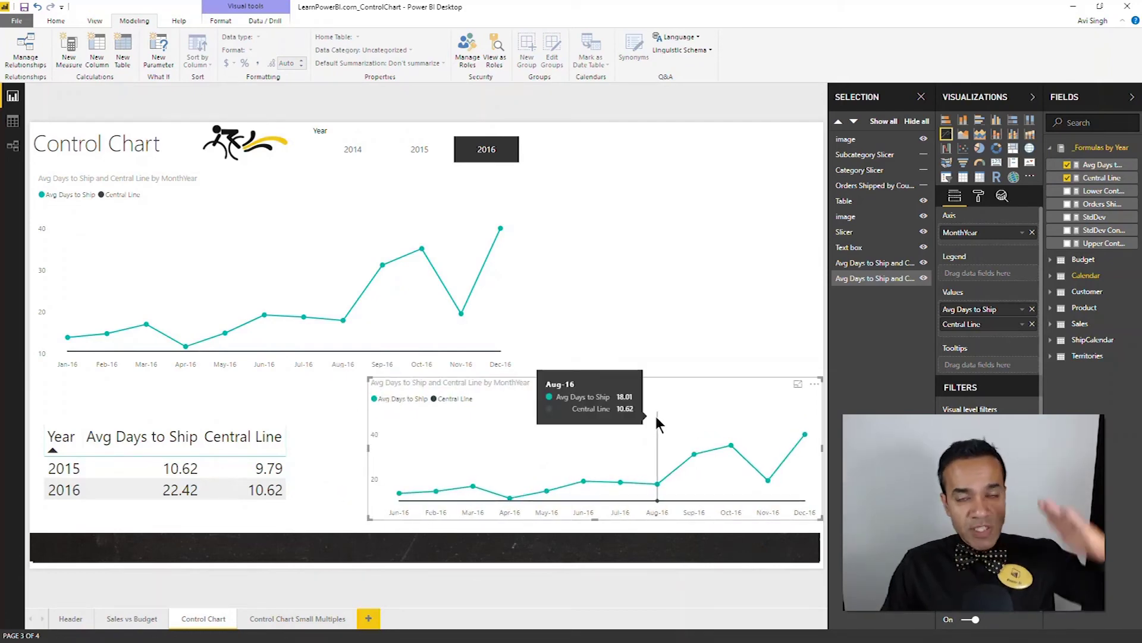
Replace Avg Days to Ship and Central Line in the chart copy with StdDev
left_click(1033, 309)
left_click(1033, 310)
left_click_drag(1094, 217, 999, 309)
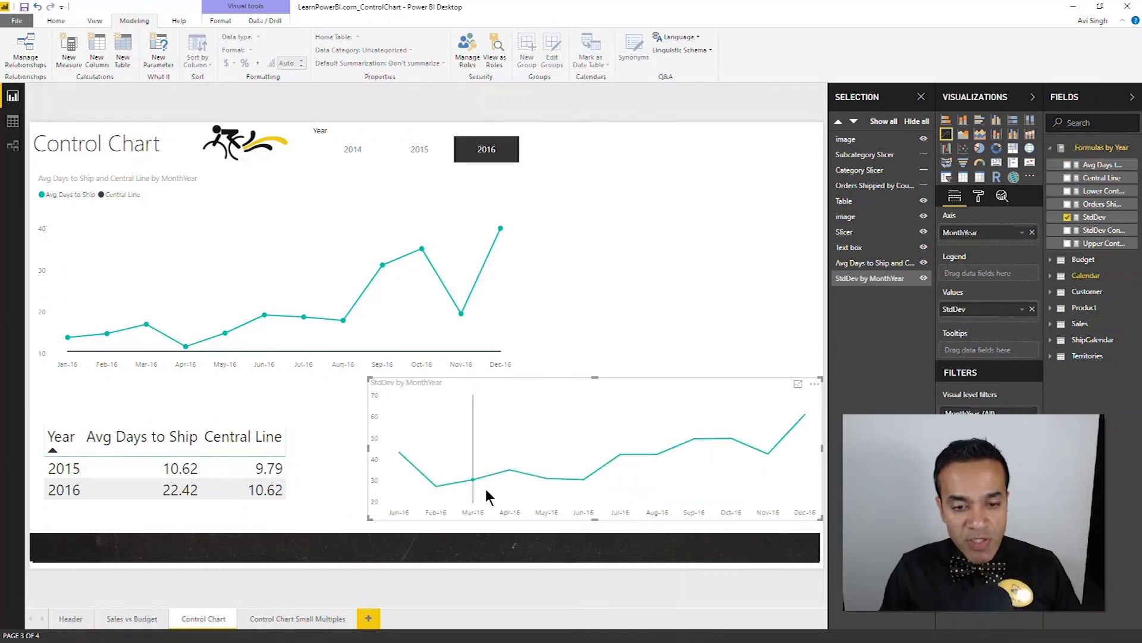
mouse_move(424, 473)
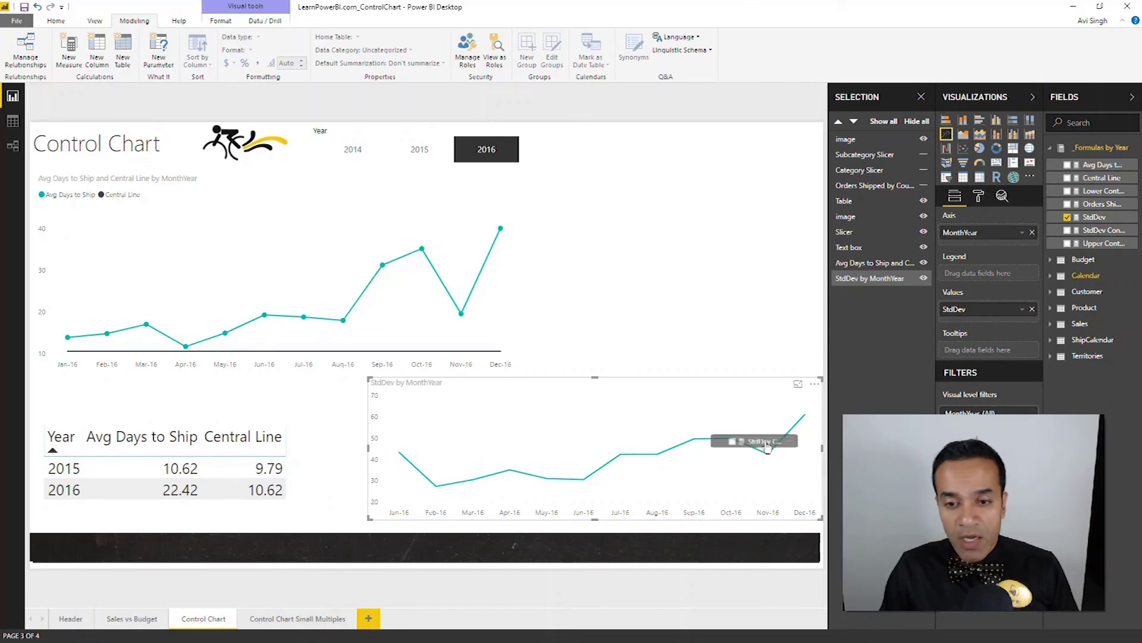
Add StdDev Control to the StdDev chart and view its PARALLELPERIOD formula
left_click_drag(1104, 230, 989, 322)
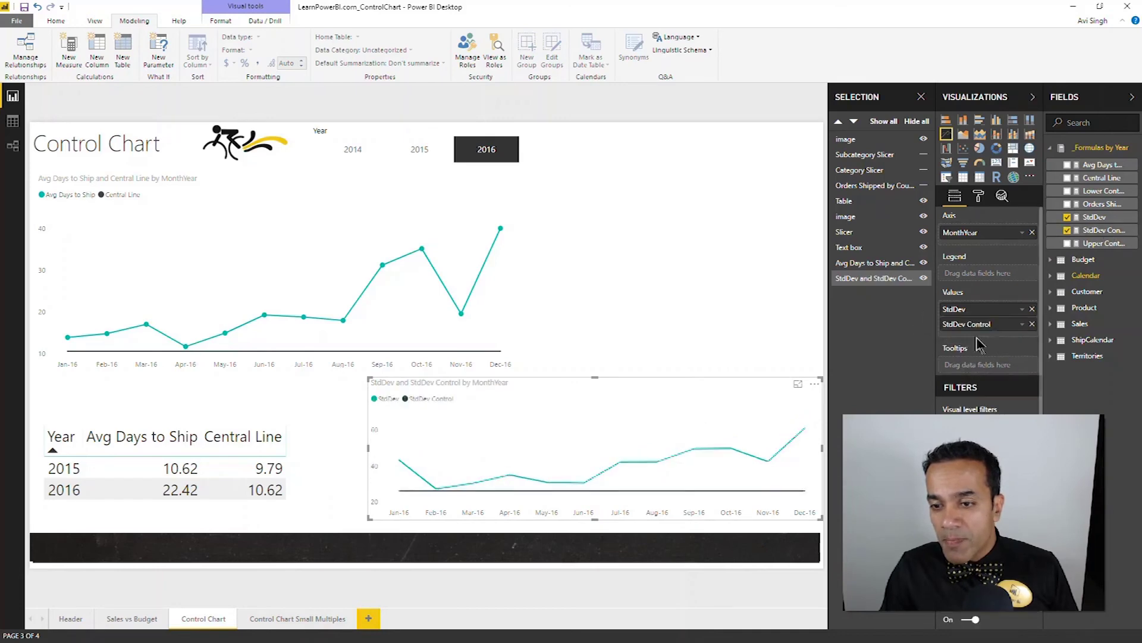
left_click(1102, 229)
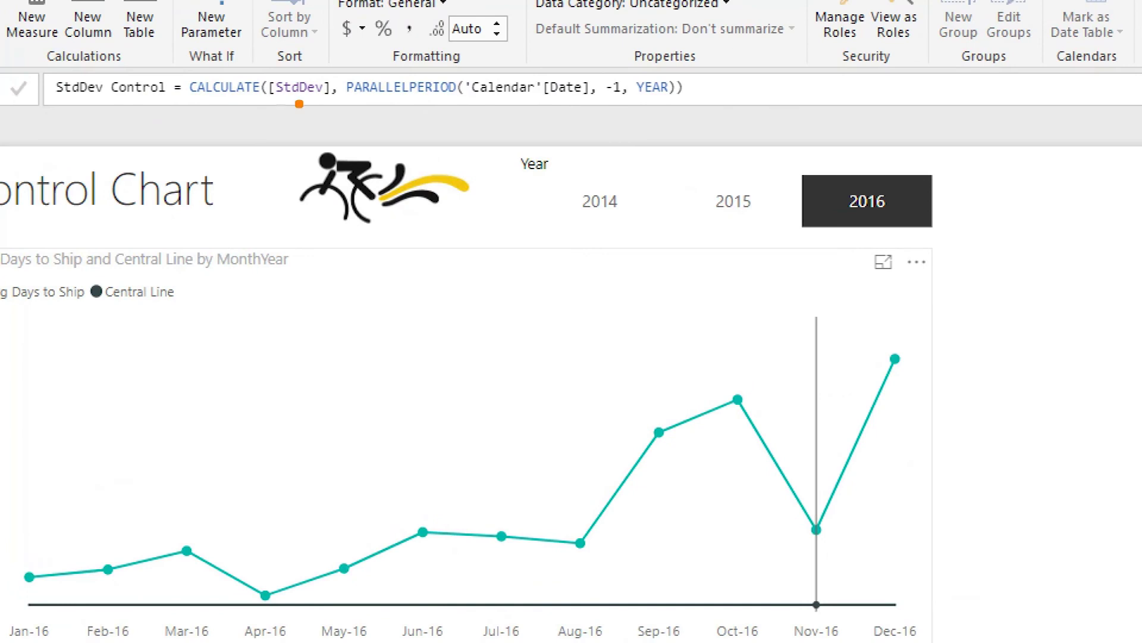
left_click(261, 79)
left_click(400, 105)
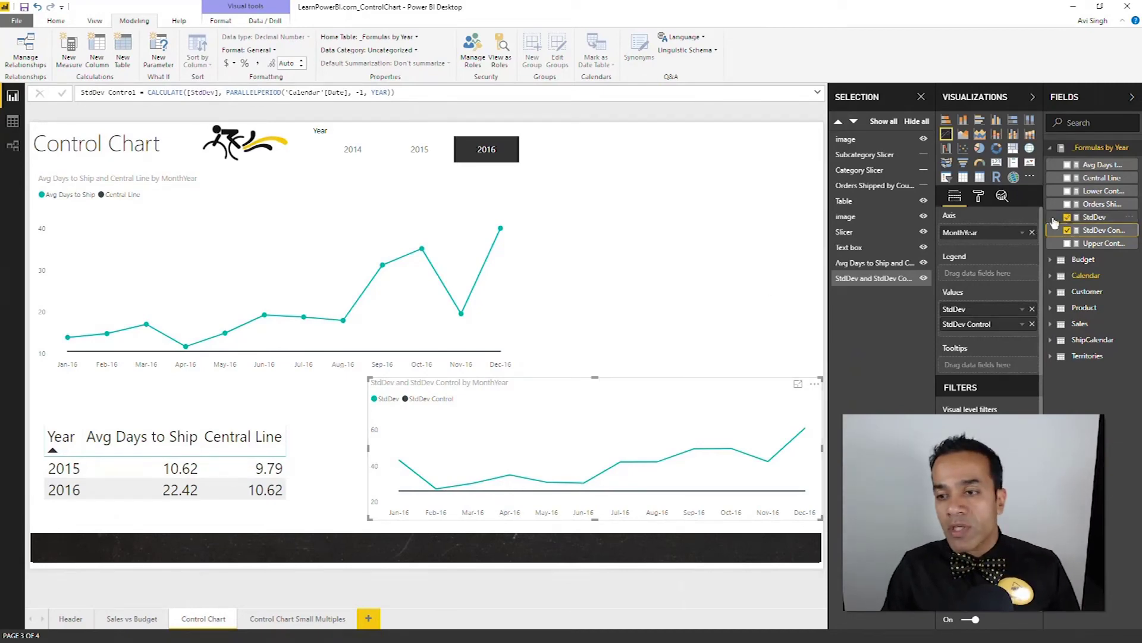
left_click(1104, 243)
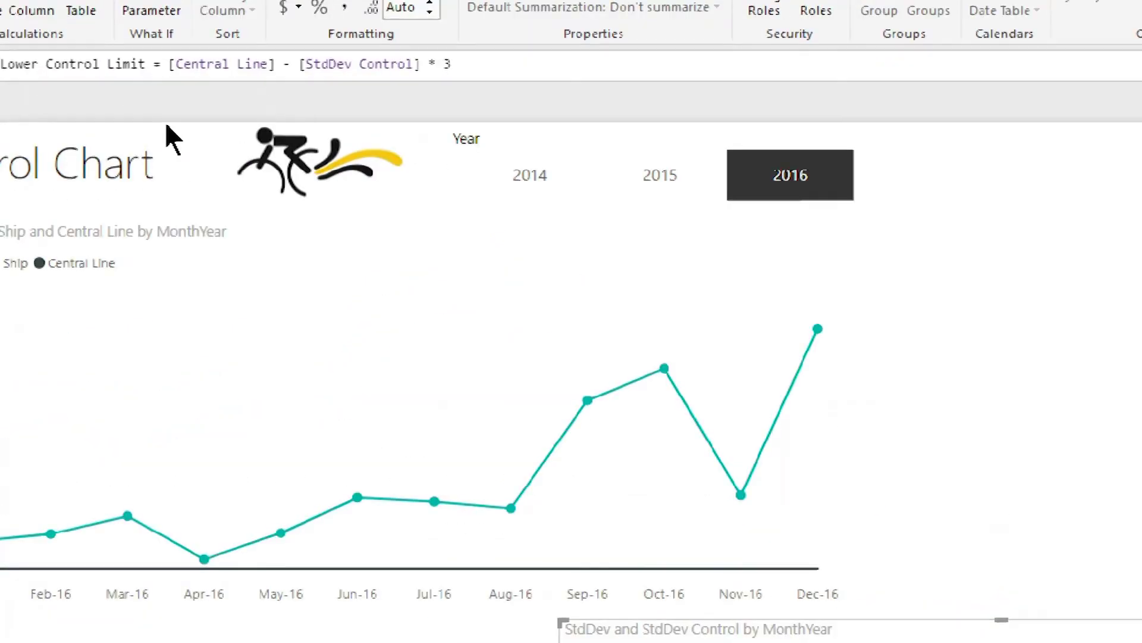
left_click(251, 87)
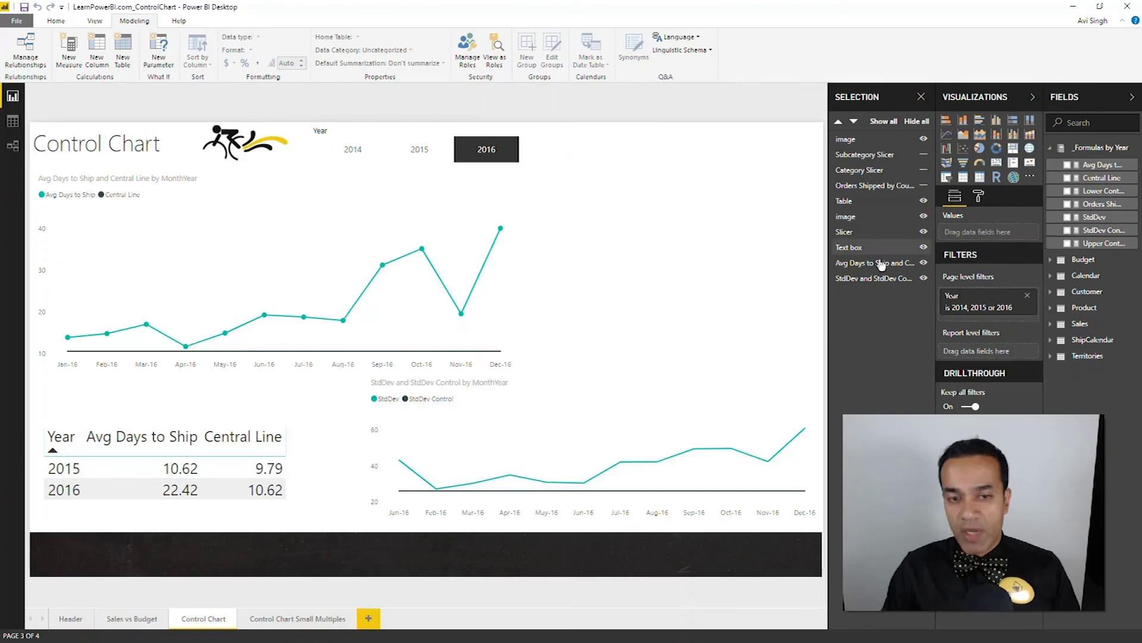
left_click(361, 222)
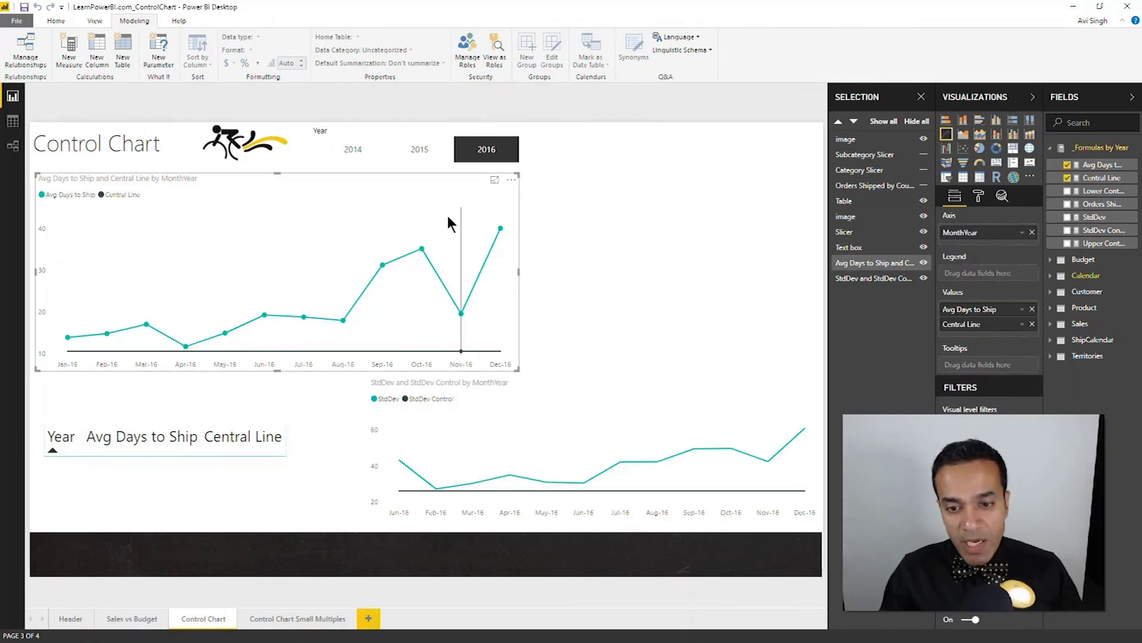
Remove the StdDev chart and plot Upper (89.53) and Lower (-68.28) Control Limits on the main chart
left_click(597, 399)
key("Delete")
left_click(482, 292)
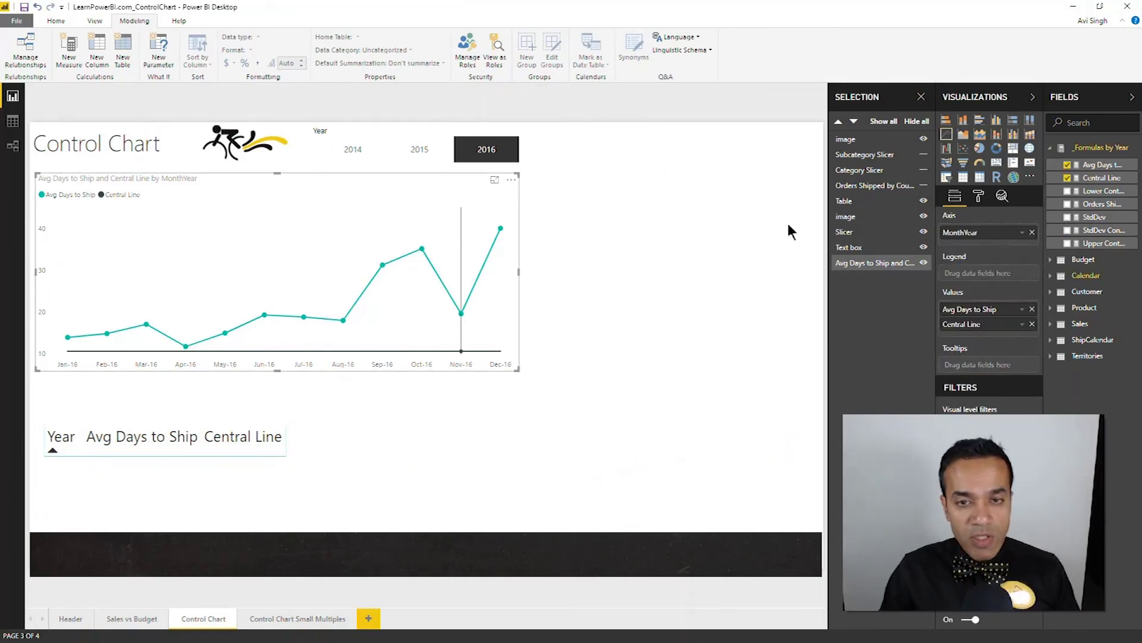
left_click_drag(1104, 245, 997, 307)
left_click_drag(1104, 191, 1000, 354)
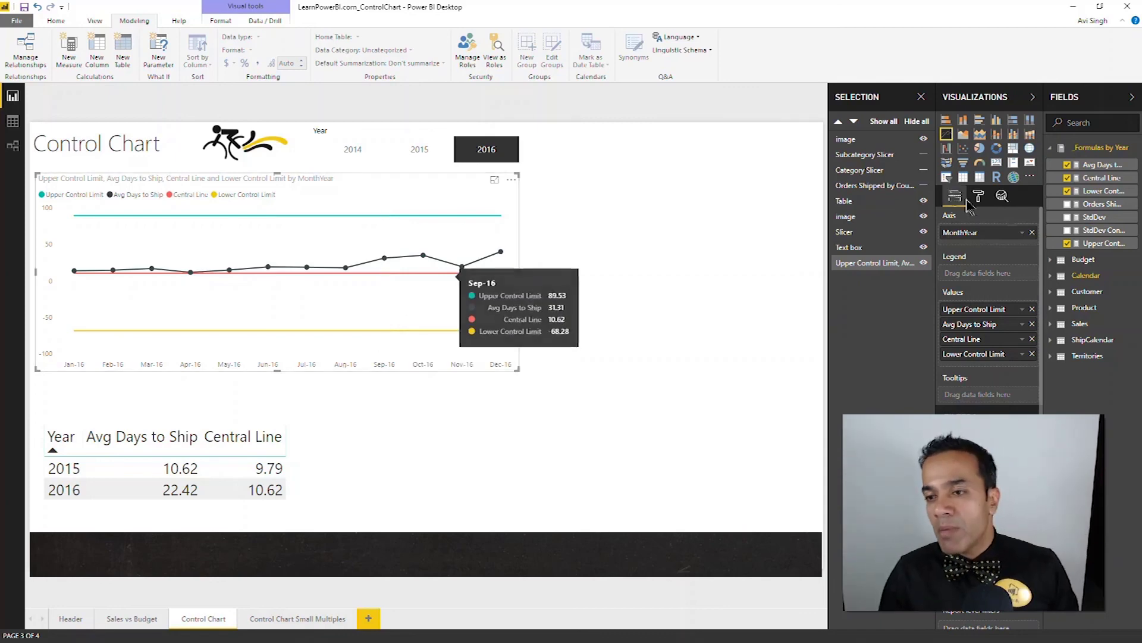
Change the StdDev Control multiplier from 3 to 1 in the Lower and Upper Control Limit formulas
left_click(1097, 193)
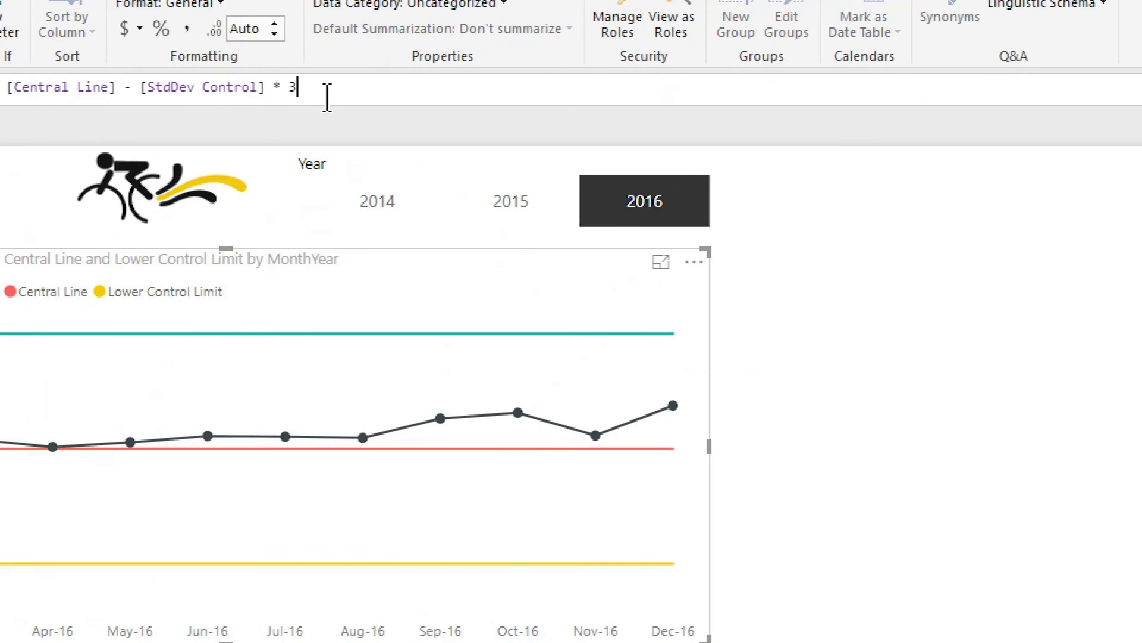
type("1")
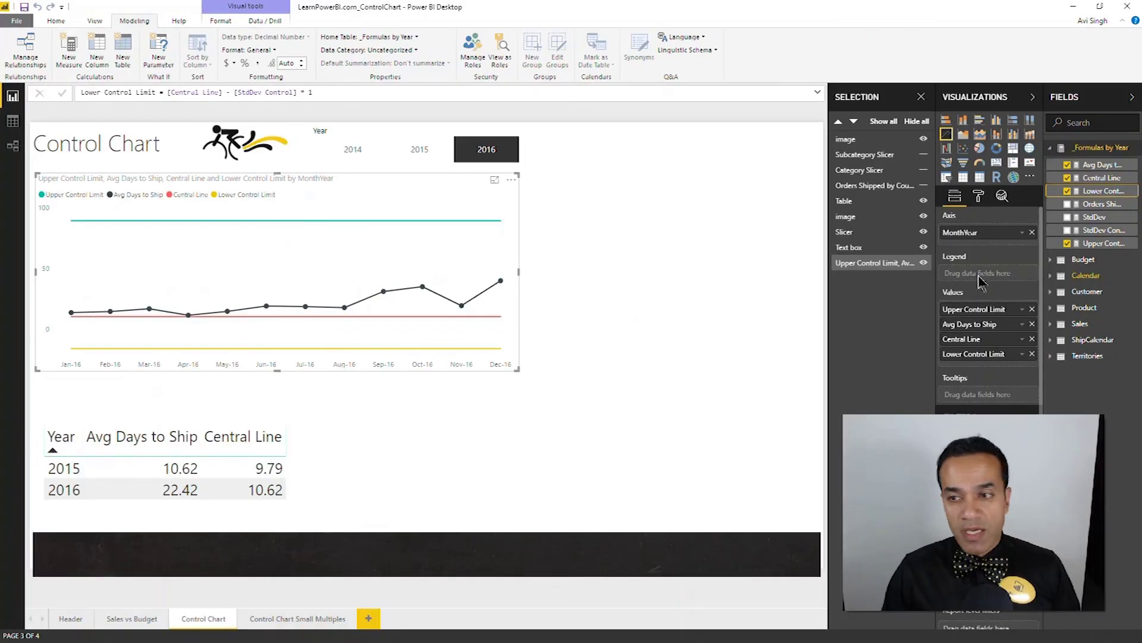
left_click(1104, 243)
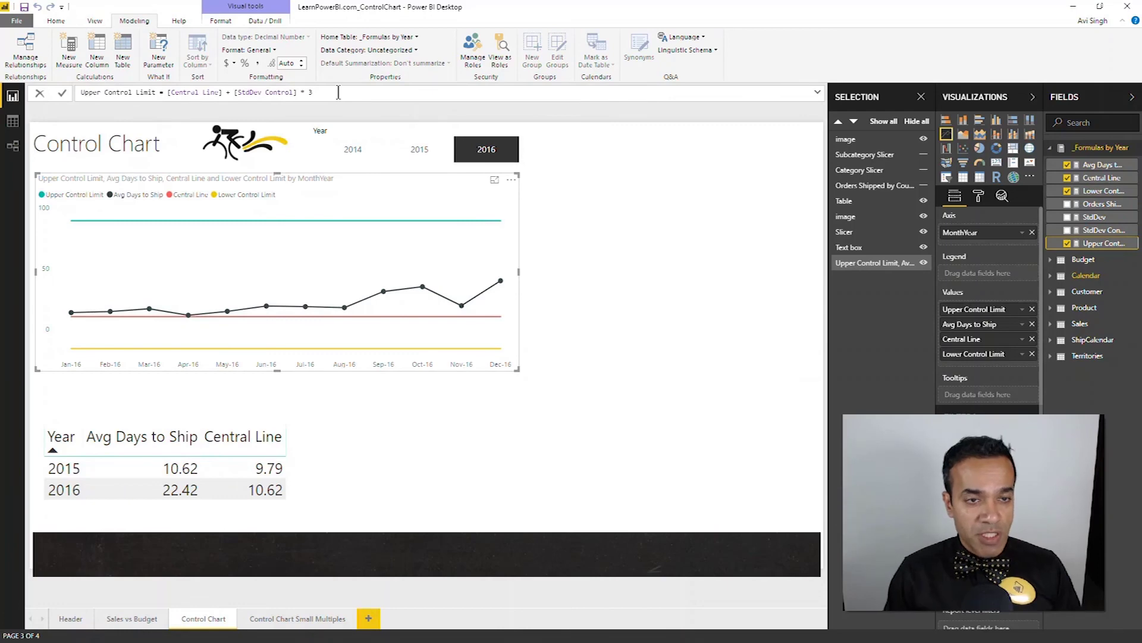
key("BackSpace")
type("1")
key("Return")
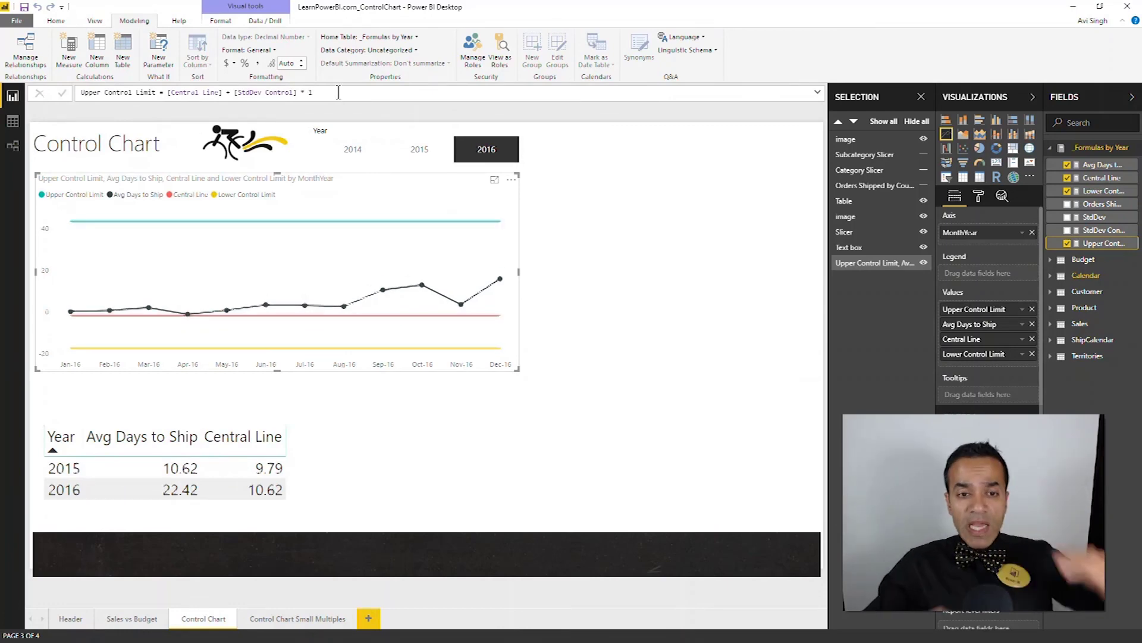